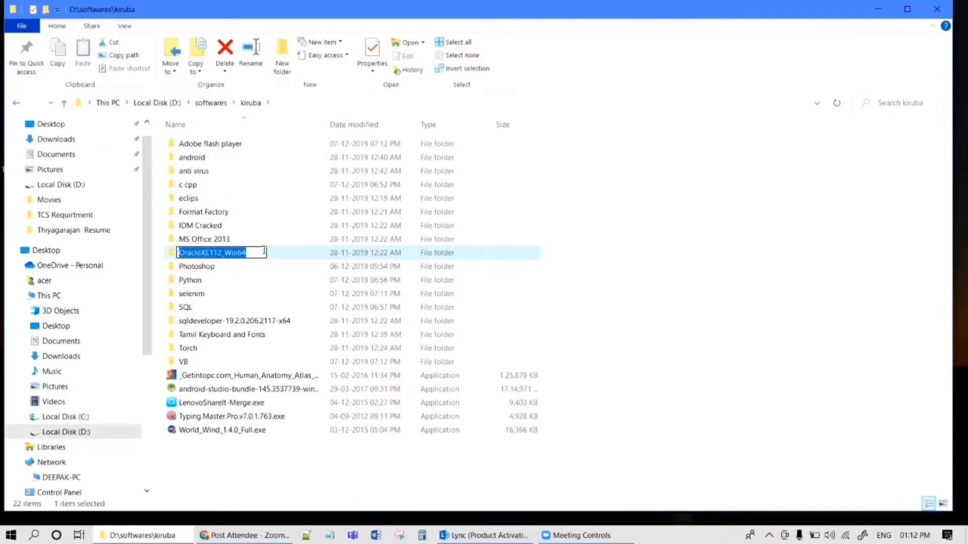
Cancel renaming the OracleXE112_Win64 folder and bring Chrome back to the front.
key(Return)
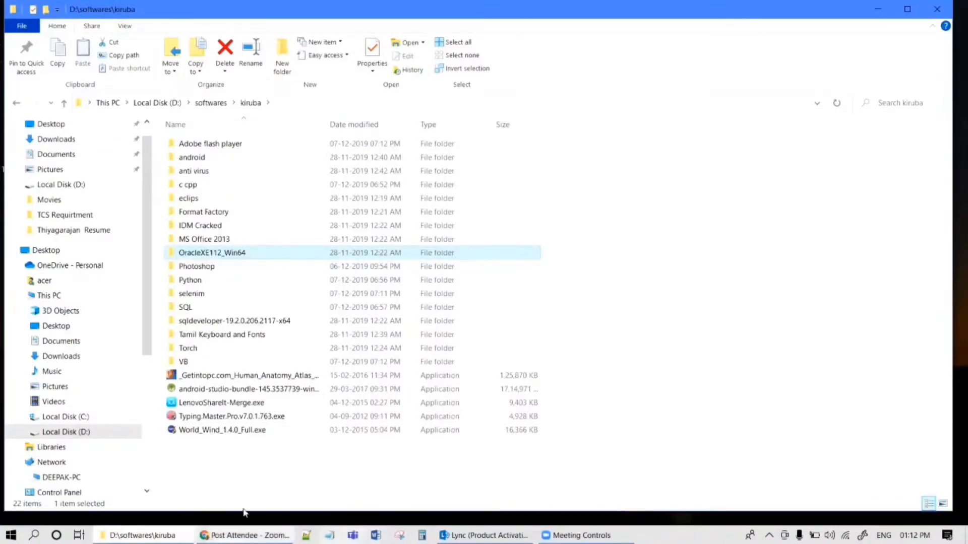
click(245, 536)
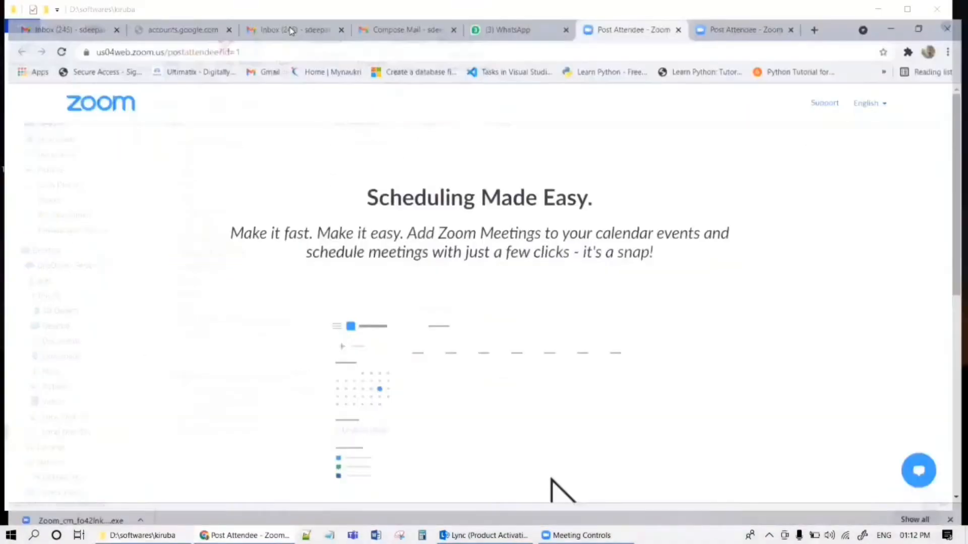
Open a new browser tab and search Google for 'oracle'.
click(286, 11)
click(263, 28)
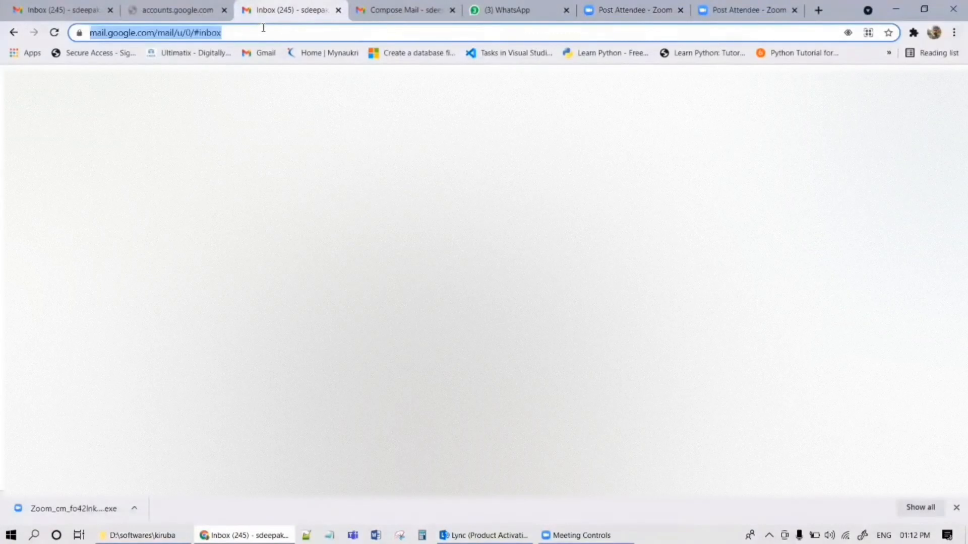
click(822, 8)
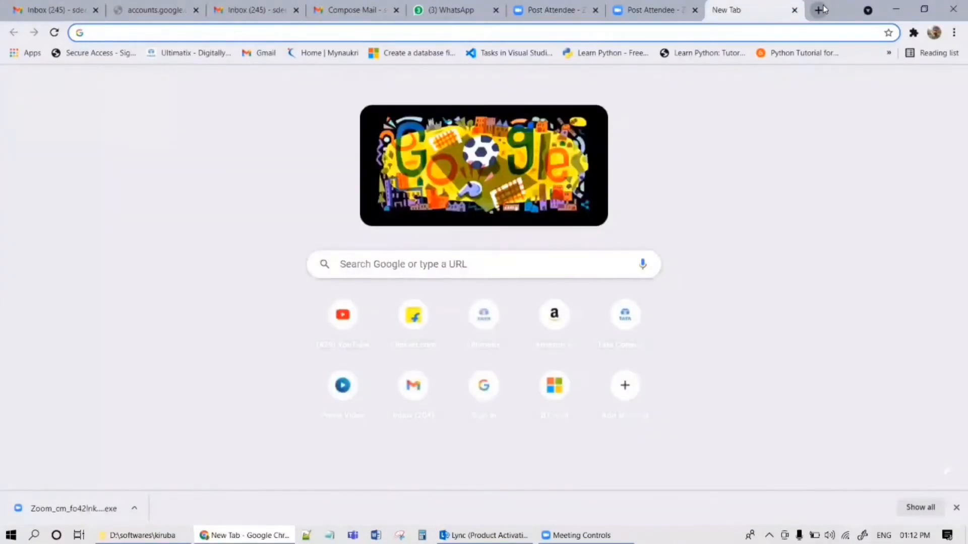
text(or)
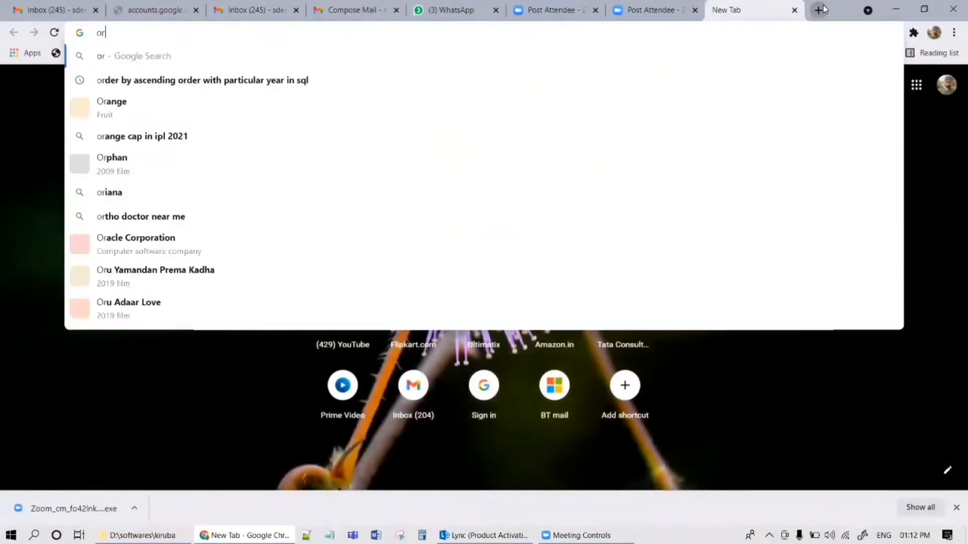
text(acle)
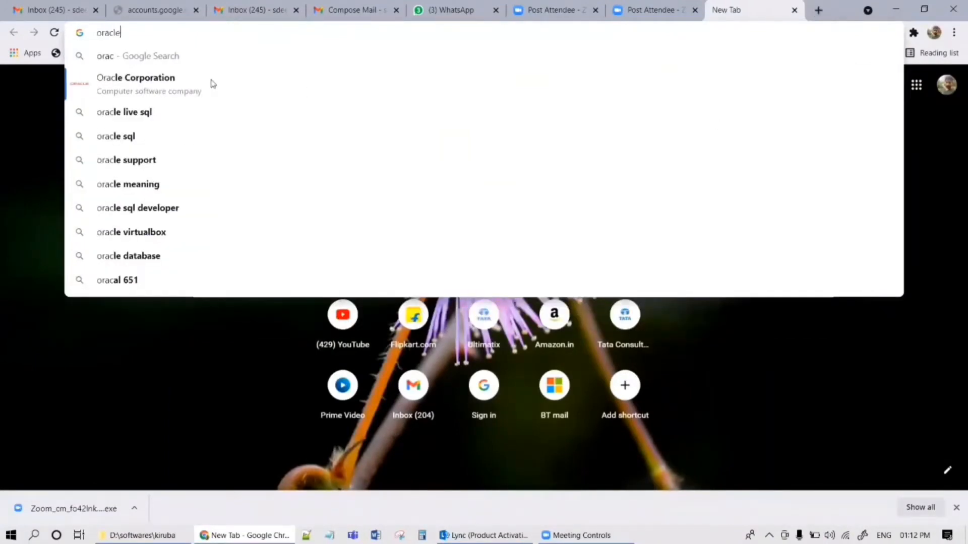
click(211, 83)
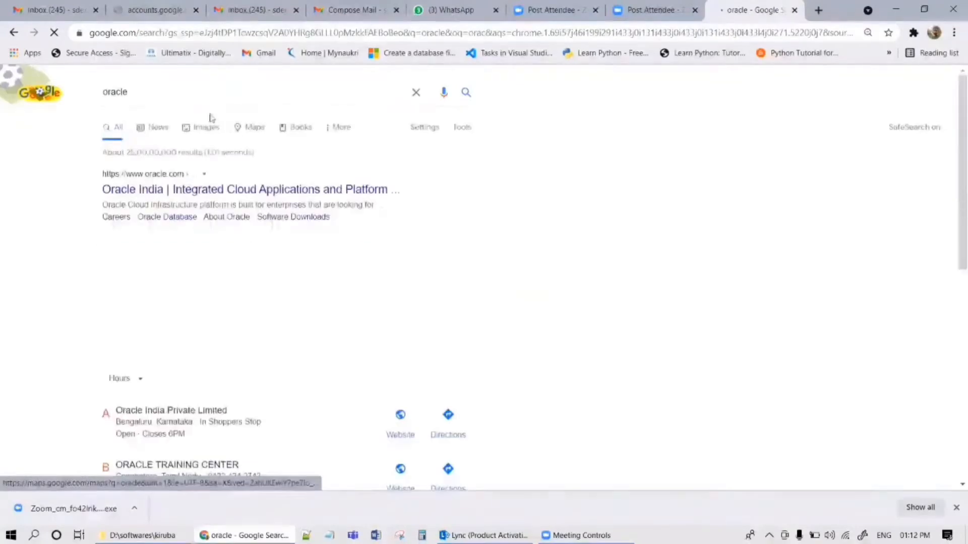
Refine the search to 'oracle database download' and open the Database Software Downloads | Oracle India result.
click(190, 91)
text(da)
click(162, 135)
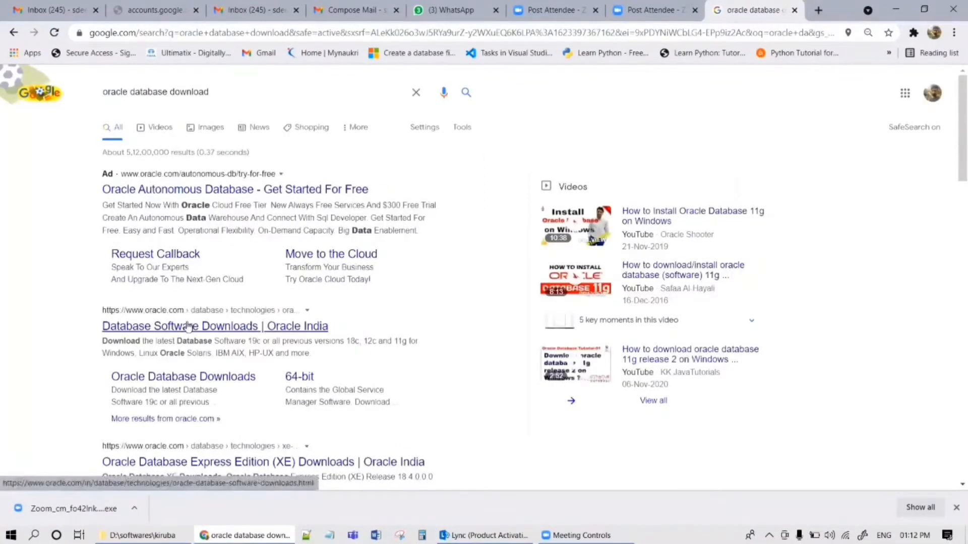
click(188, 327)
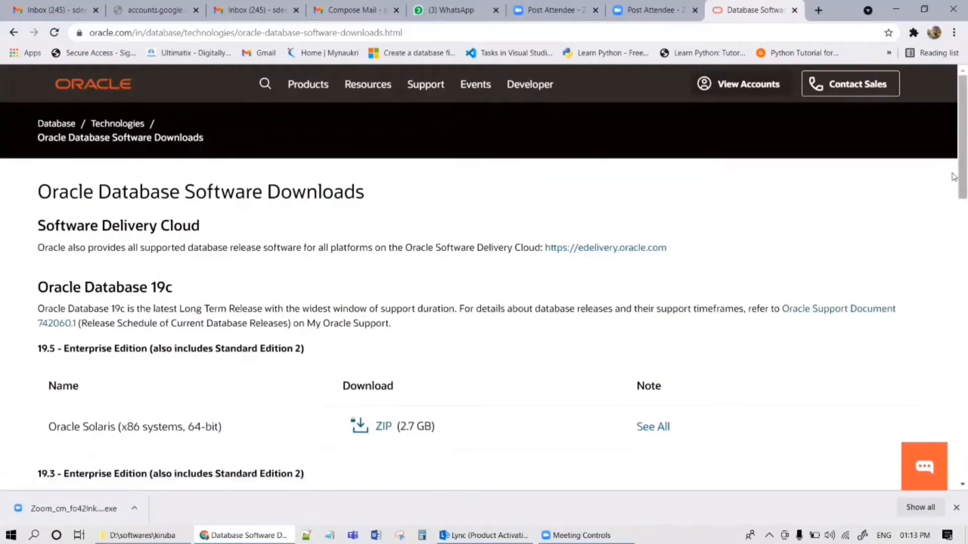
Scroll to Oracle Database Express Edition and open the '11g Release 2 Express Edition for Windows 64' link.
scroll(953, 189, down, 1)
drag(954, 188, 953, 368)
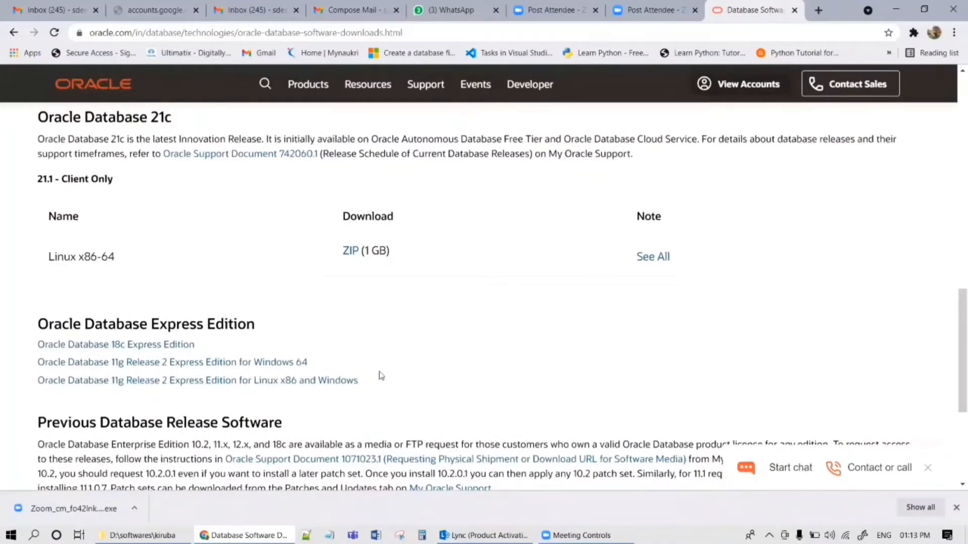
drag(380, 378, 71, 381)
click(402, 360)
drag(954, 309, 953, 358)
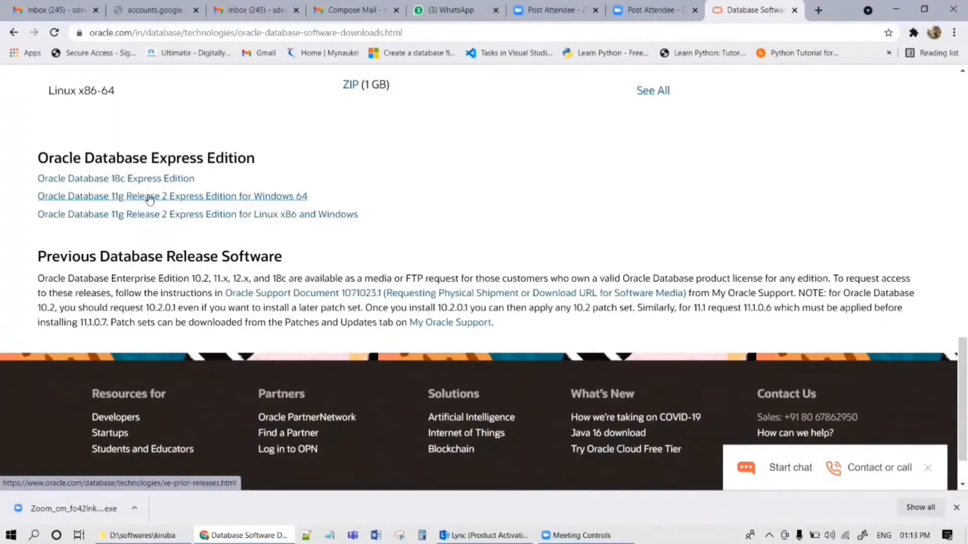
click(150, 199)
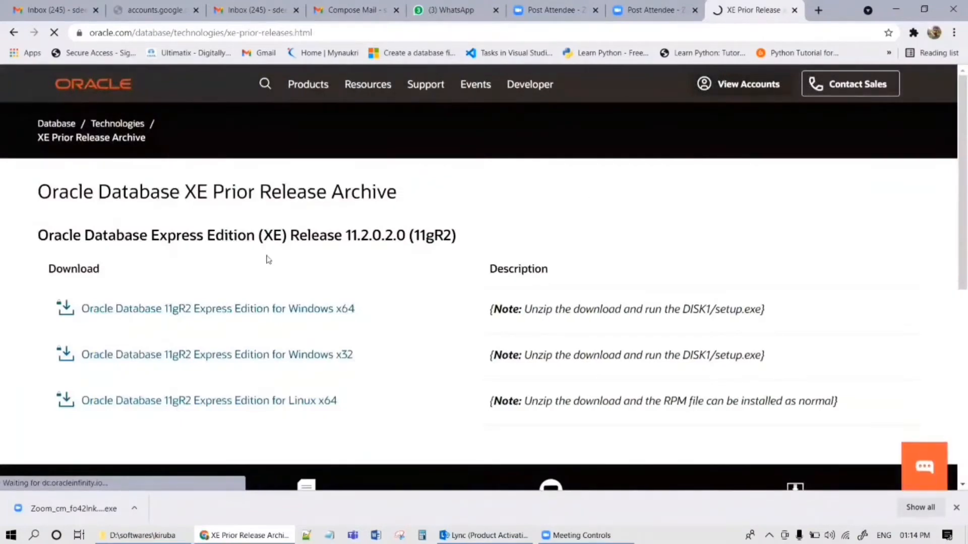
drag(181, 236, 284, 235)
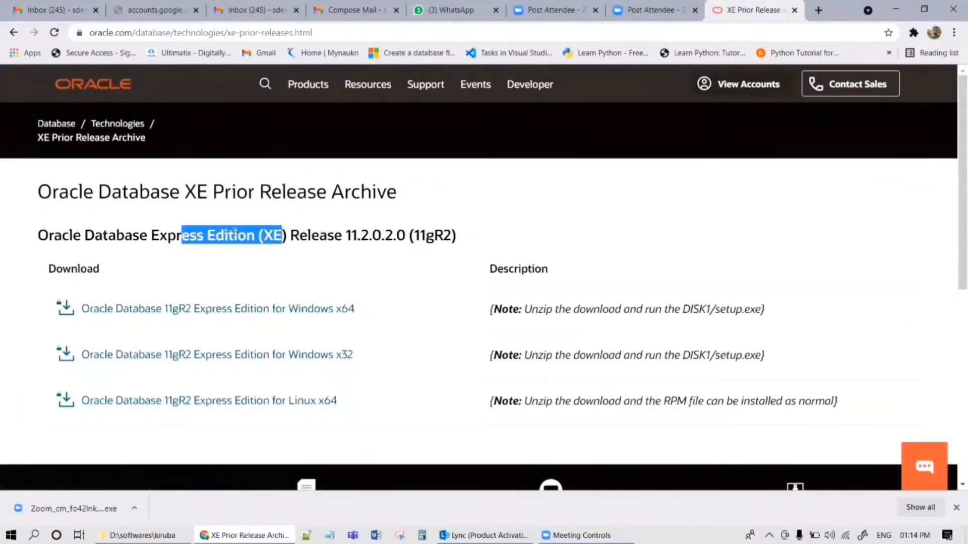
click(297, 228)
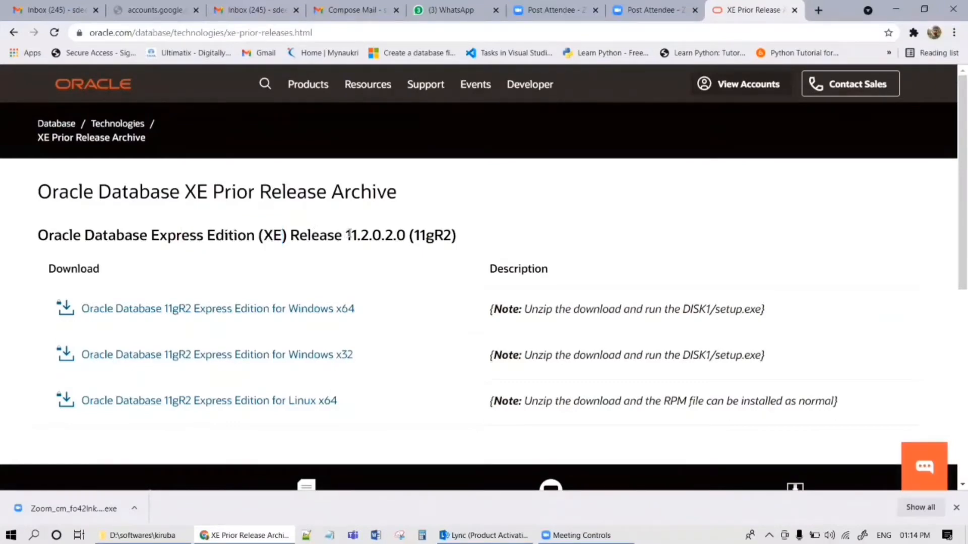
drag(349, 232, 371, 235)
In File Explorer, go into OracleXE112_Win64\DISK1 and launch setup.exe.
click(143, 536)
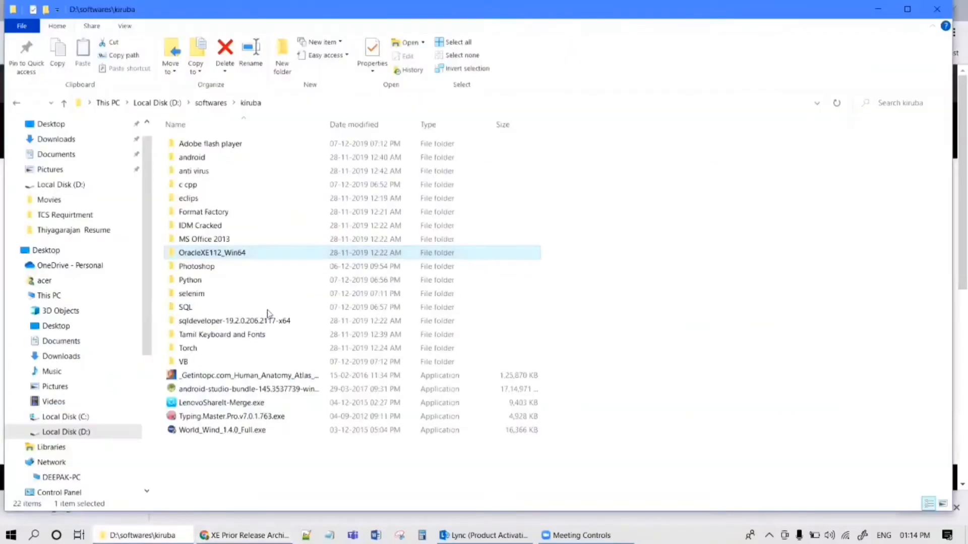
double_click(302, 257)
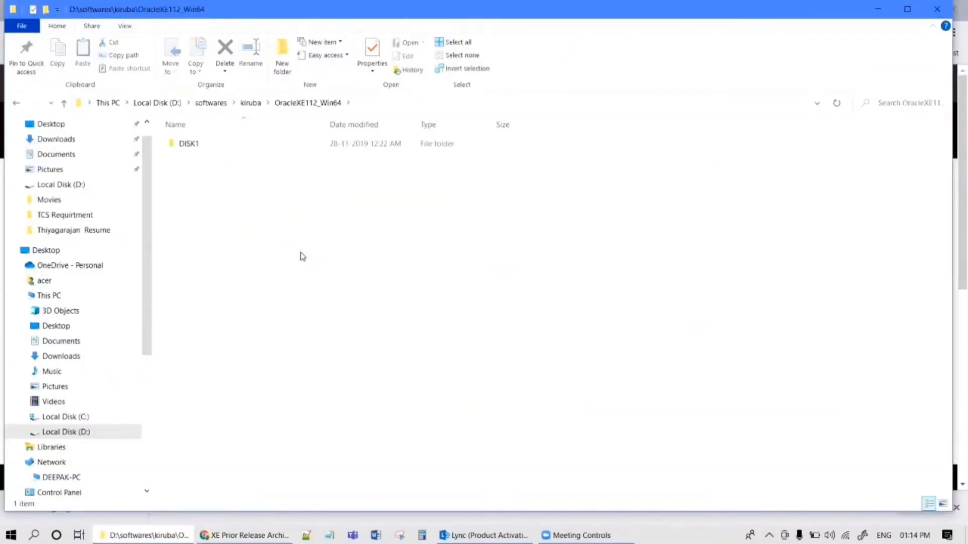
key(alt+Tab)
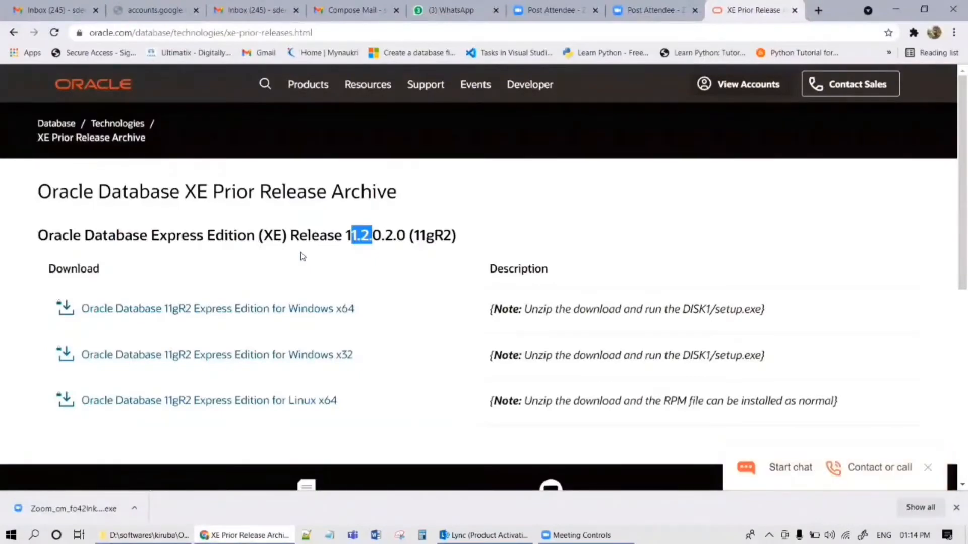
key(alt+Tab)
double_click(249, 143)
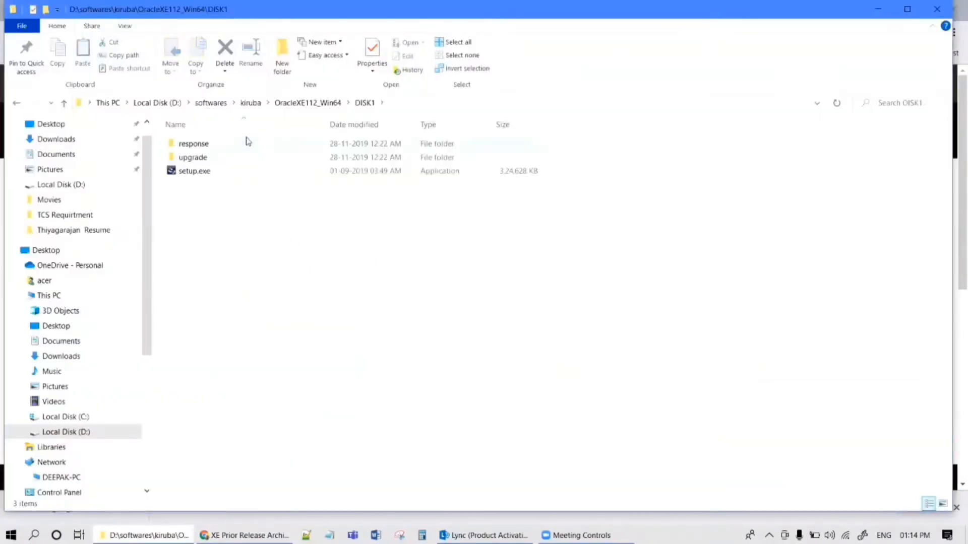
click(240, 179)
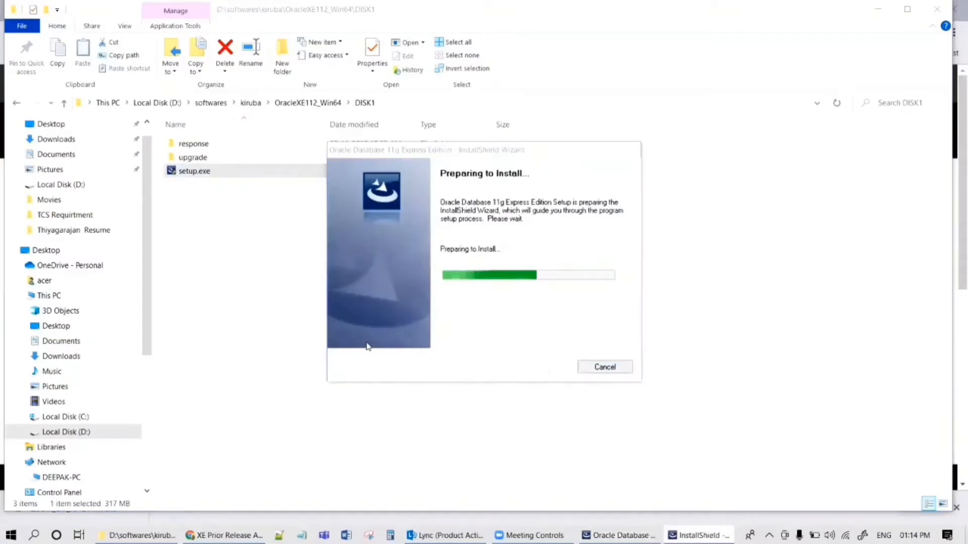
Accept the licence terms and keep C:\oraclexe\ as the installation destination.
click(555, 371)
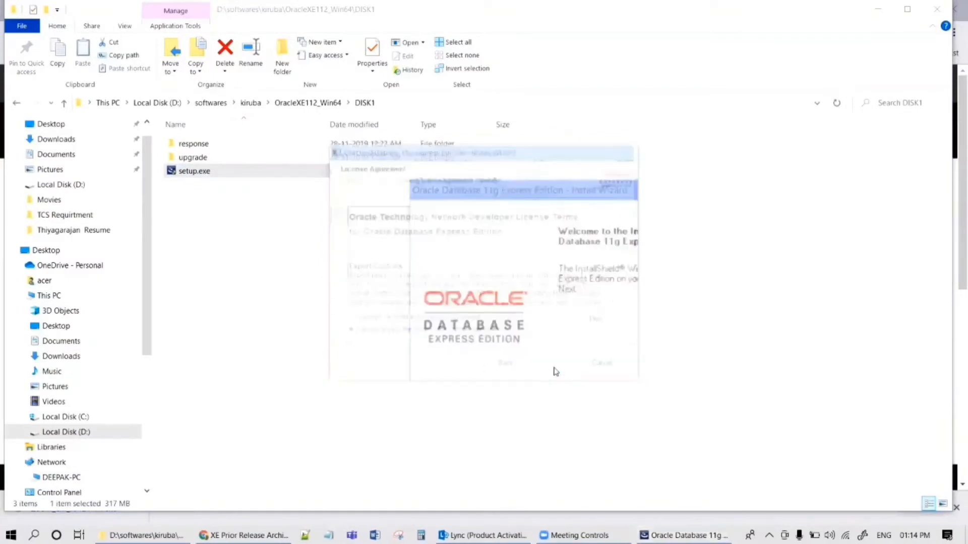
click(407, 324)
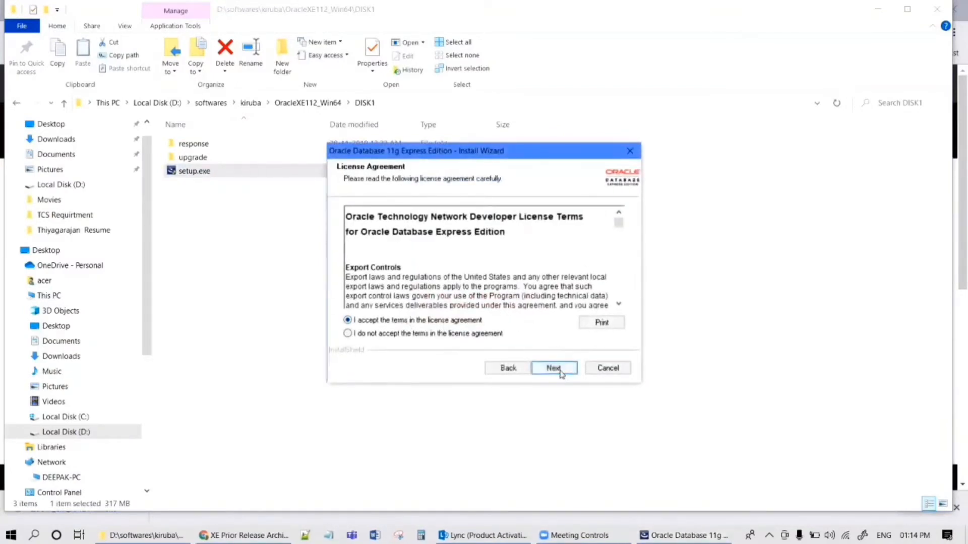
click(553, 367)
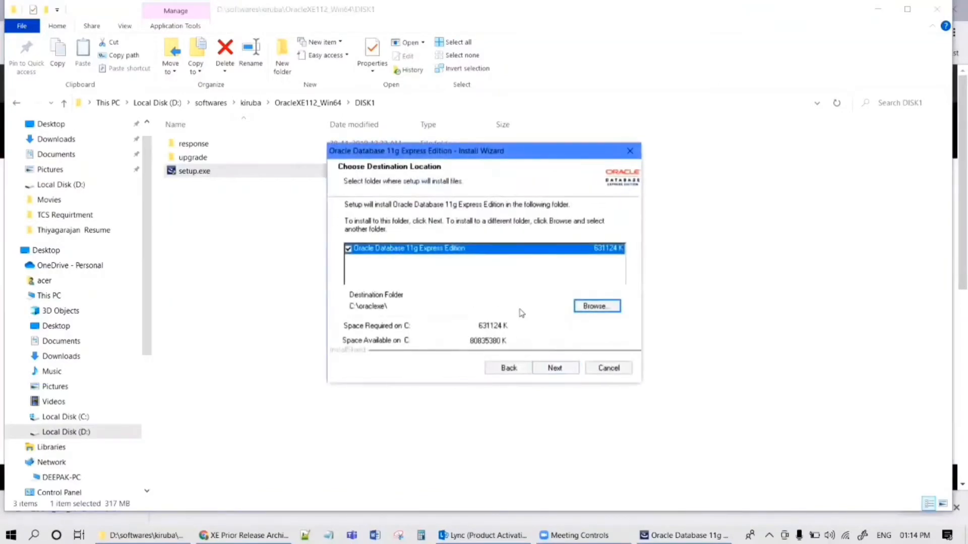
click(555, 368)
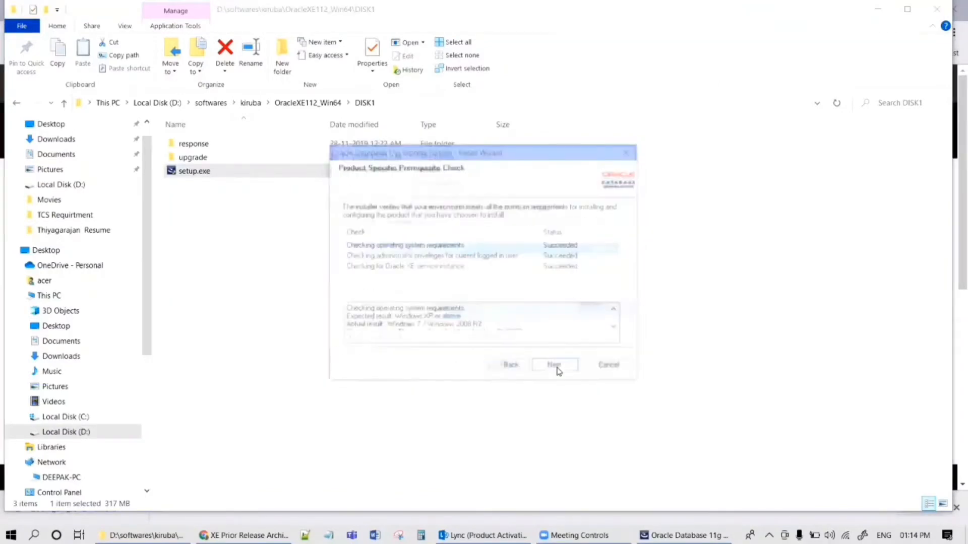
click(513, 369)
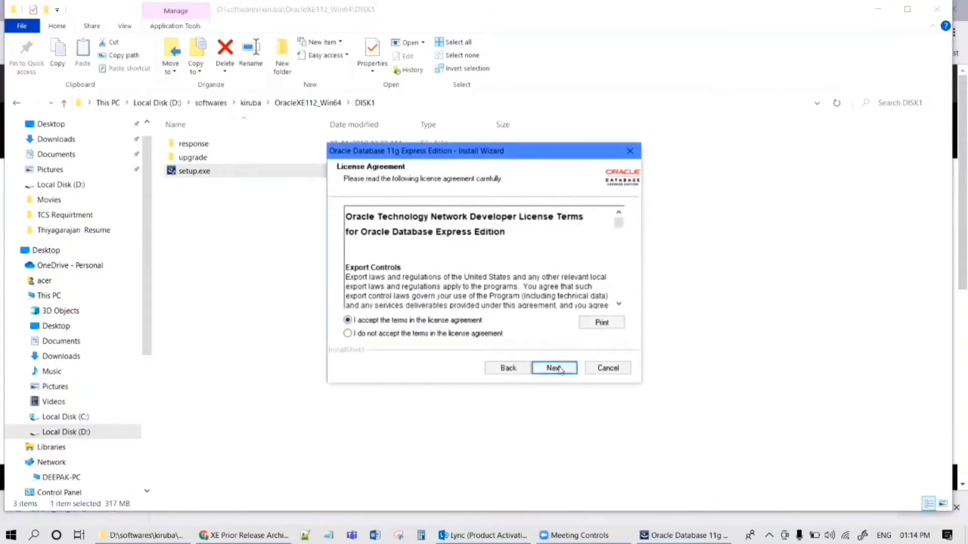
click(554, 369)
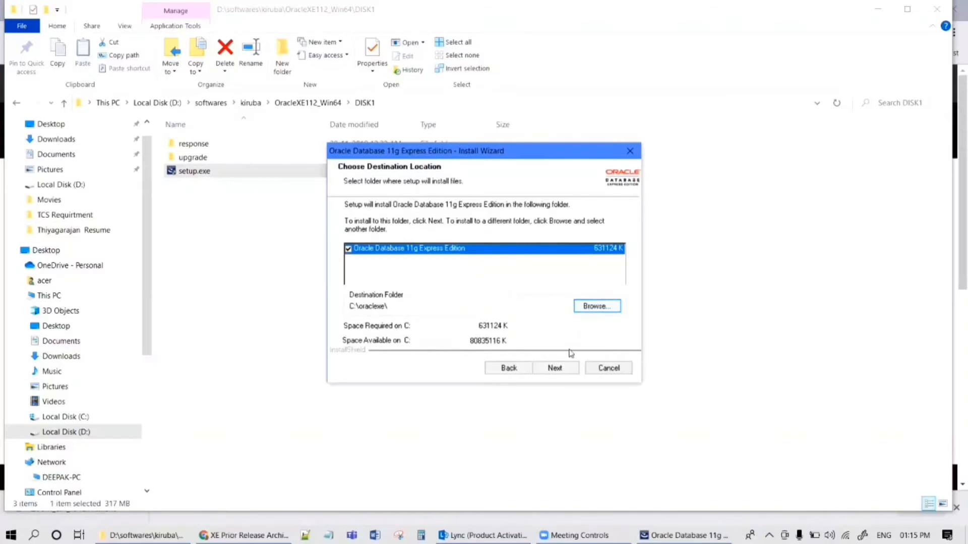
click(568, 370)
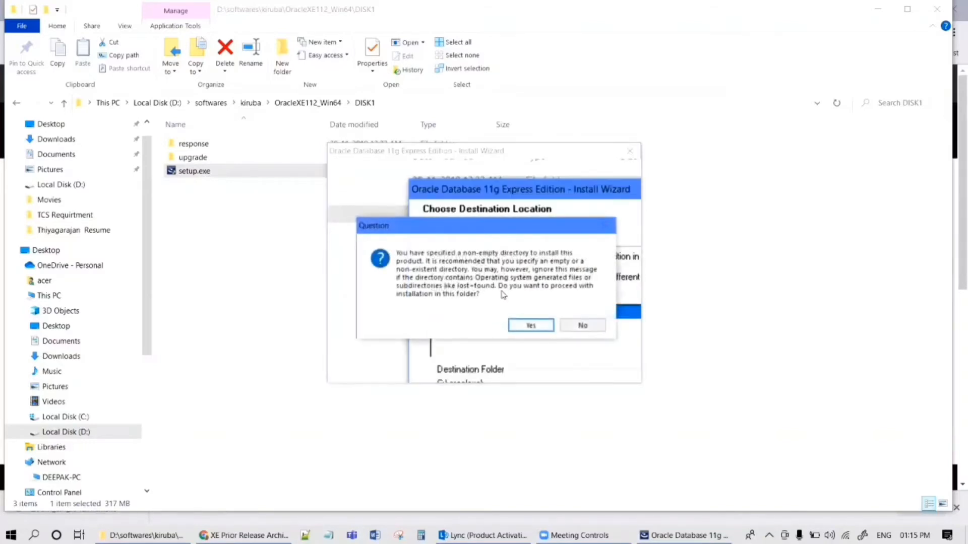
Approve installing into the non-empty folder, then enter and confirm the SYS/SYSTEM database password.
click(530, 326)
text(123)
key(Tab)
text(123)
click(455, 256)
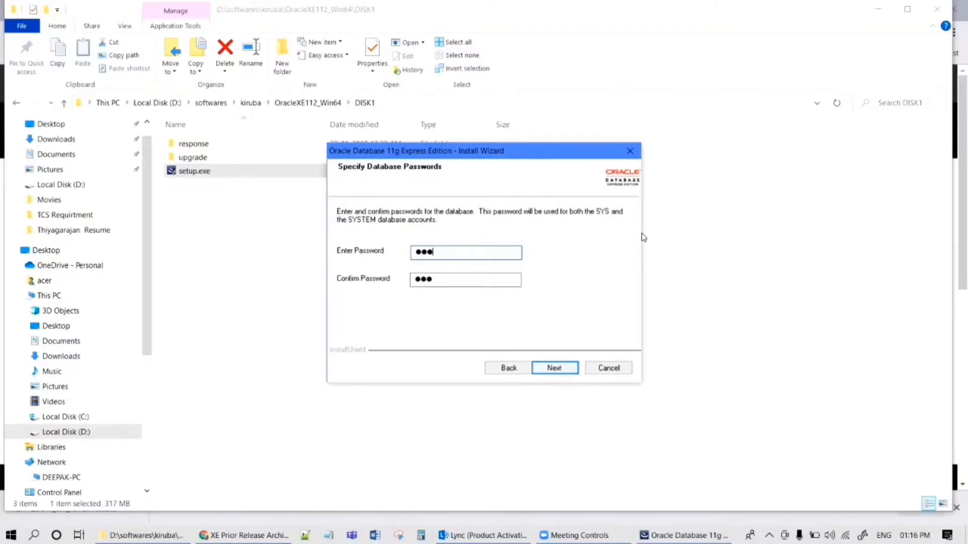
click(554, 368)
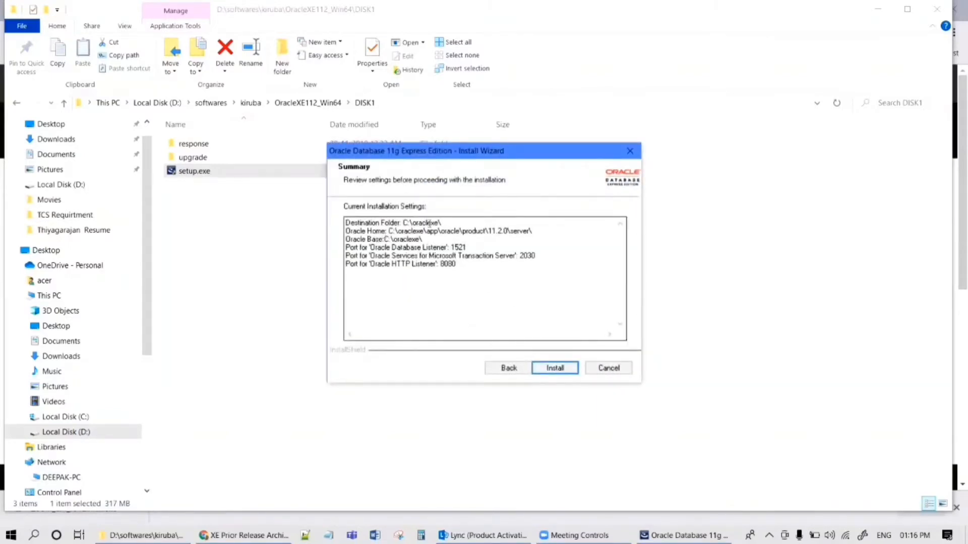
Select all six Current Installation Settings lines in the summary, then bring up a blank Notepad.
drag(444, 222, 395, 223)
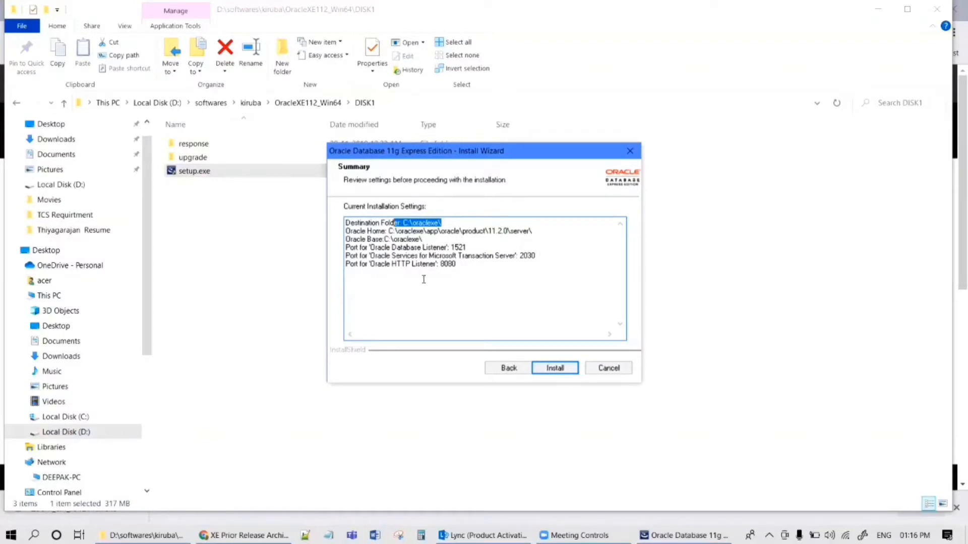
double_click(459, 272)
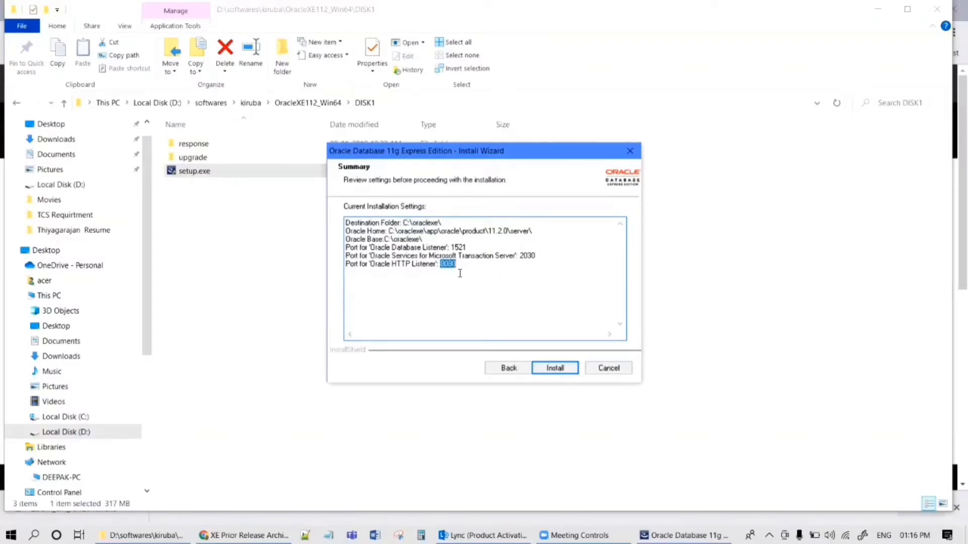
click(460, 273)
drag(460, 274, 313, 203)
key(ctrl+c)
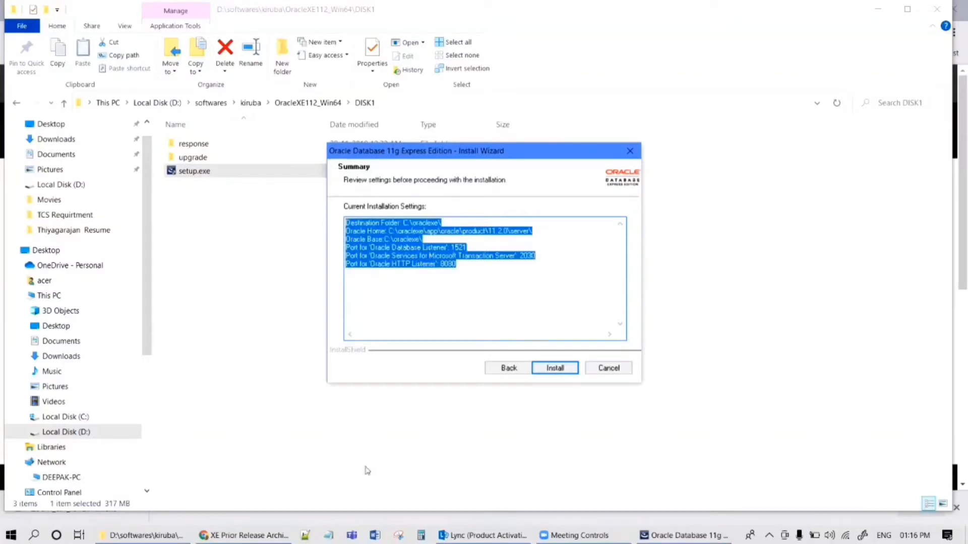
click(328, 535)
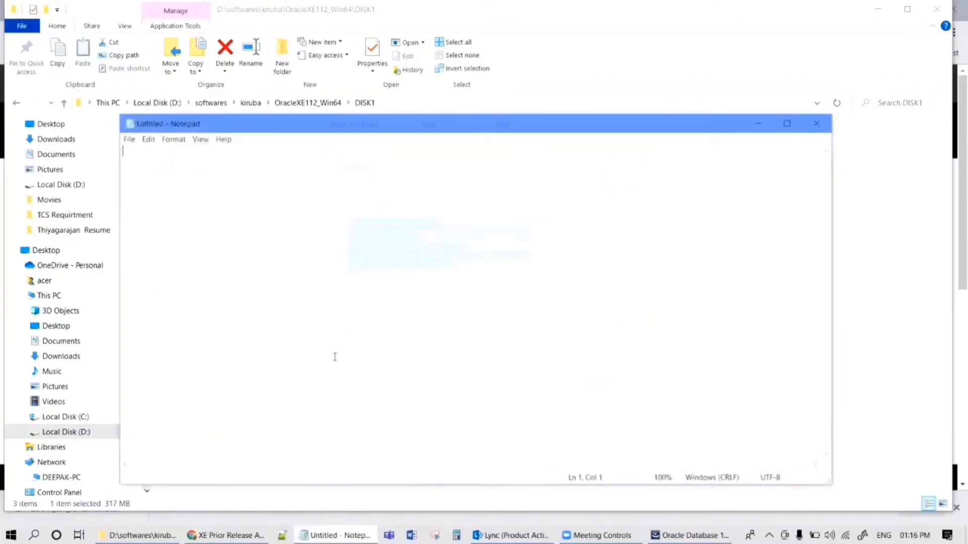
Paste the installation settings into Notepad, add a password note line, and start a 'user' line.
key(ctrl+v)
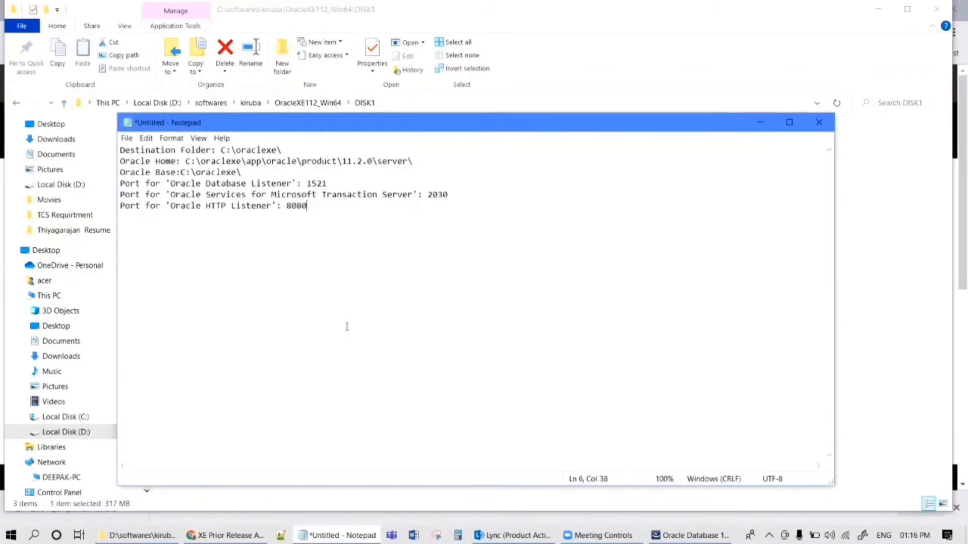
key(Return)
key(Return)
text(pass)
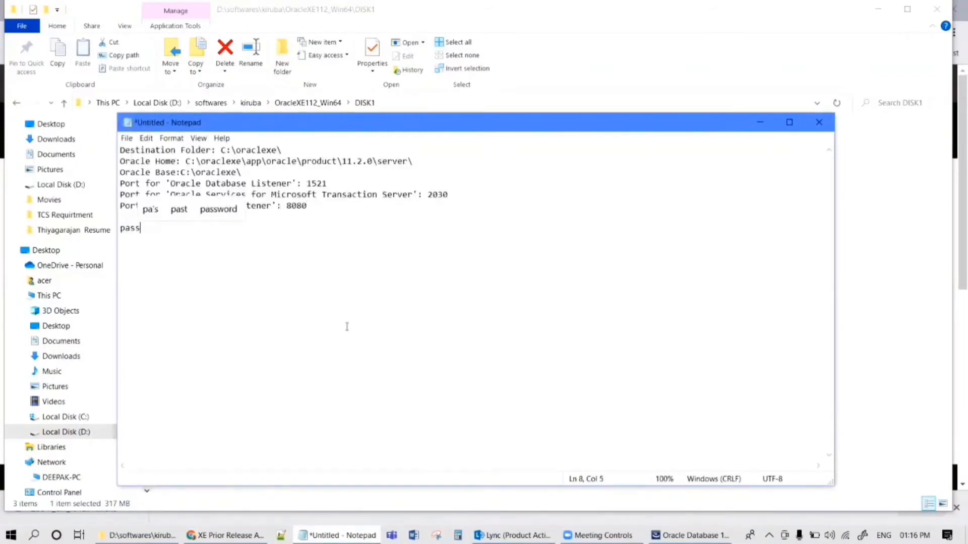
text(:SYS)
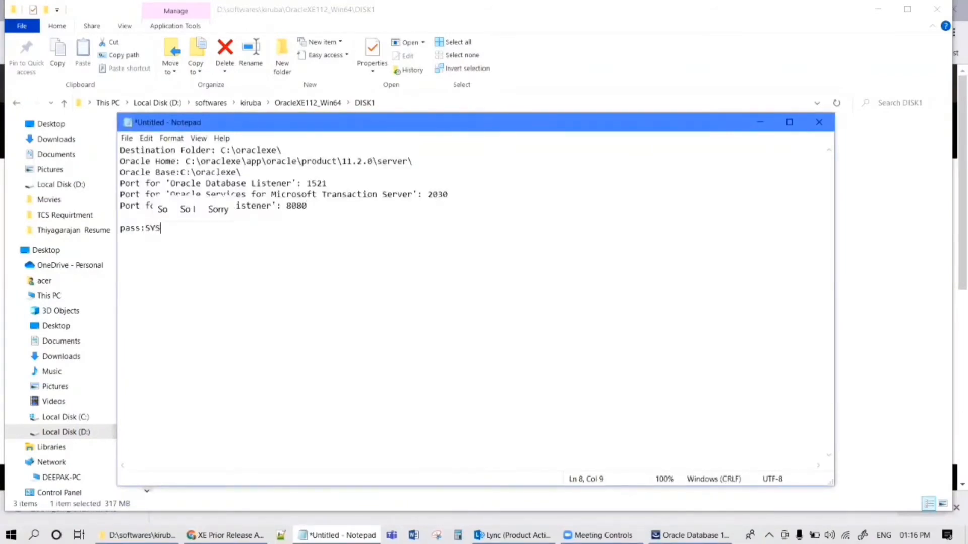
key(Return)
text(u)
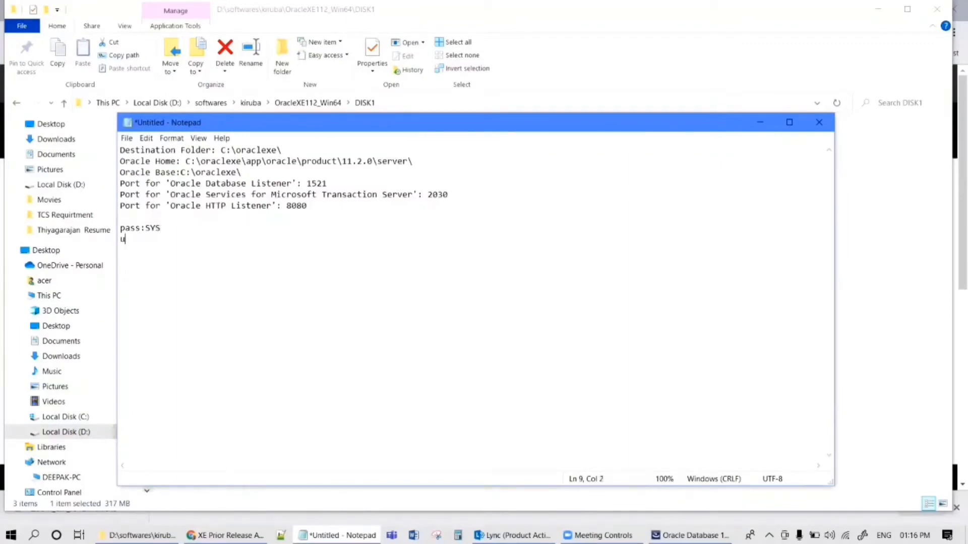
text(ser)
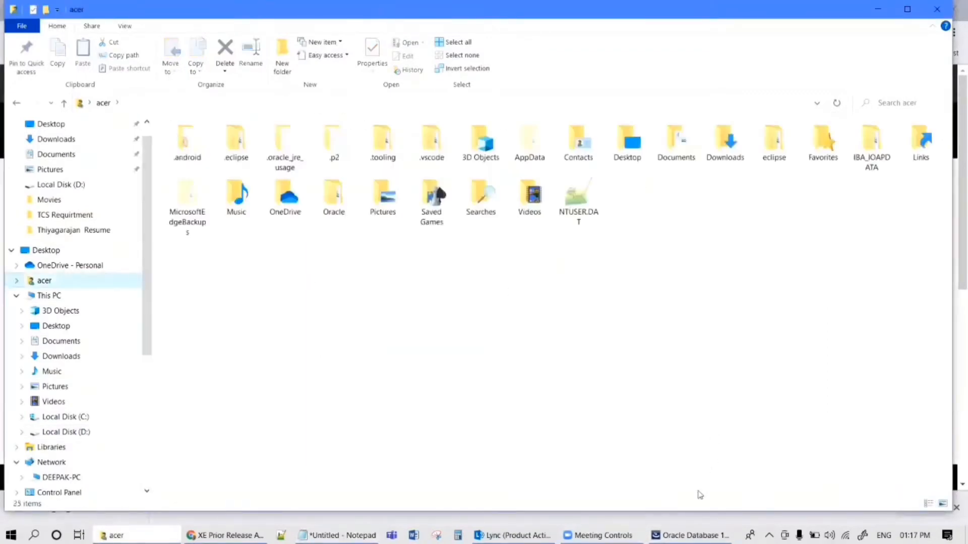
Return to the installer summary and start installing Oracle XE.
click(691, 535)
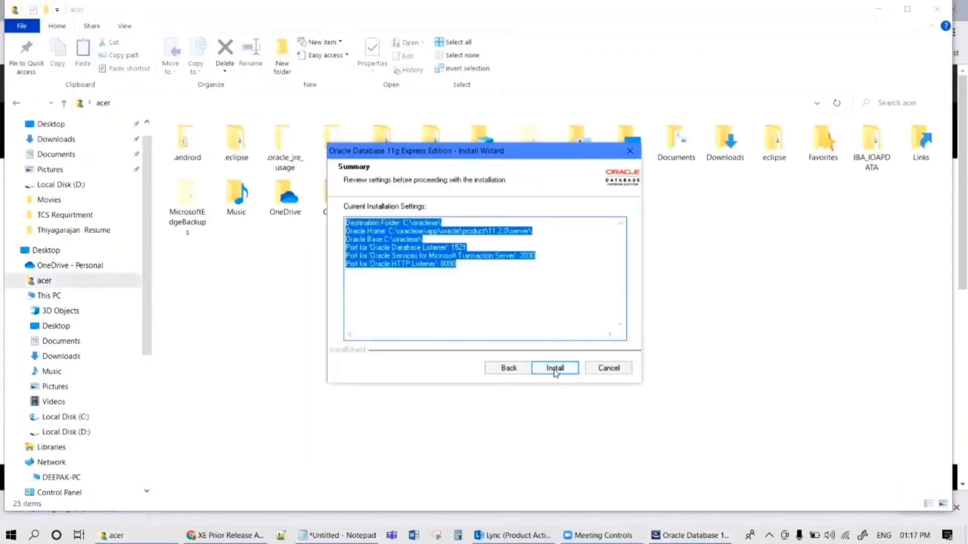
click(554, 368)
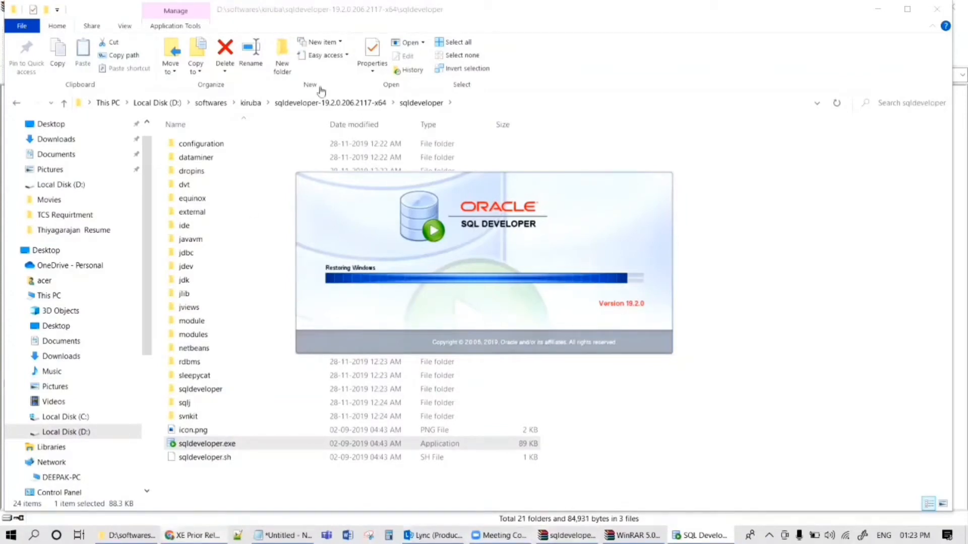
Move forward in Chrome to the SQL Developer 20.4.1 downloads page, then return to the sqldeveloper folder.
key(alt+Tab)
click(345, 28)
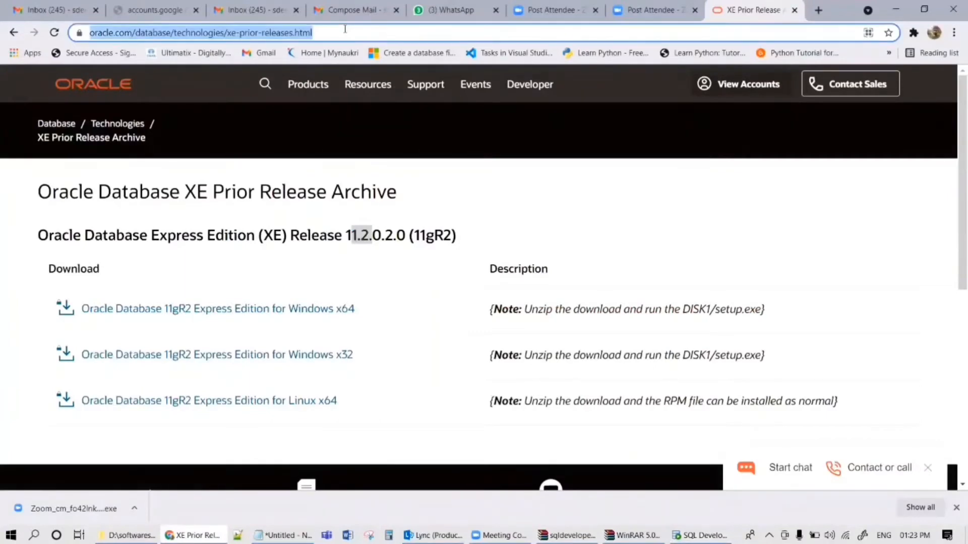
click(34, 32)
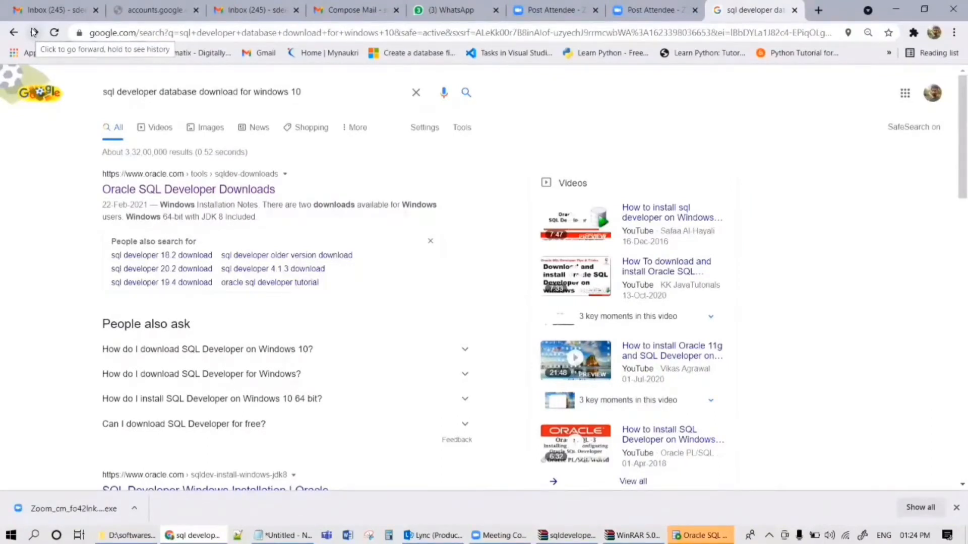
click(34, 32)
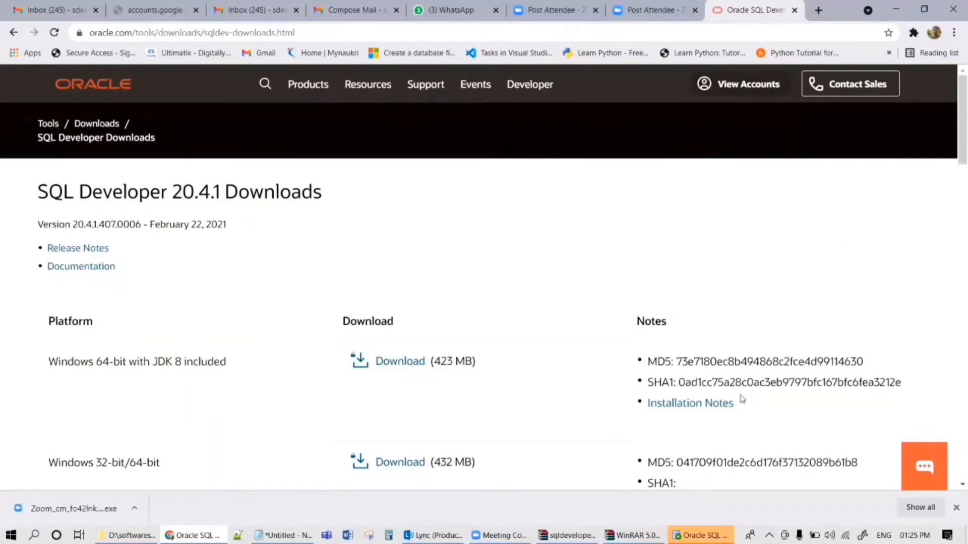
scroll(954, 176, down, 1)
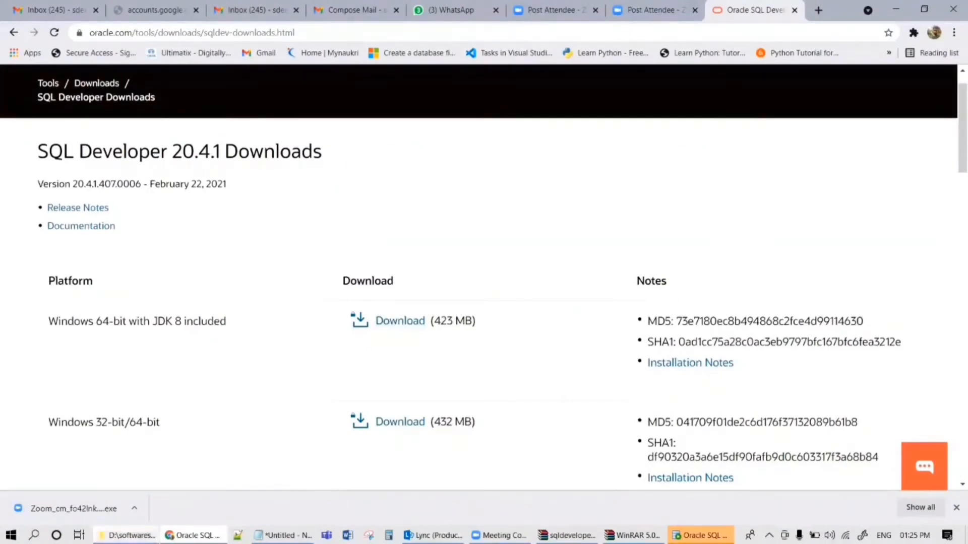
click(128, 535)
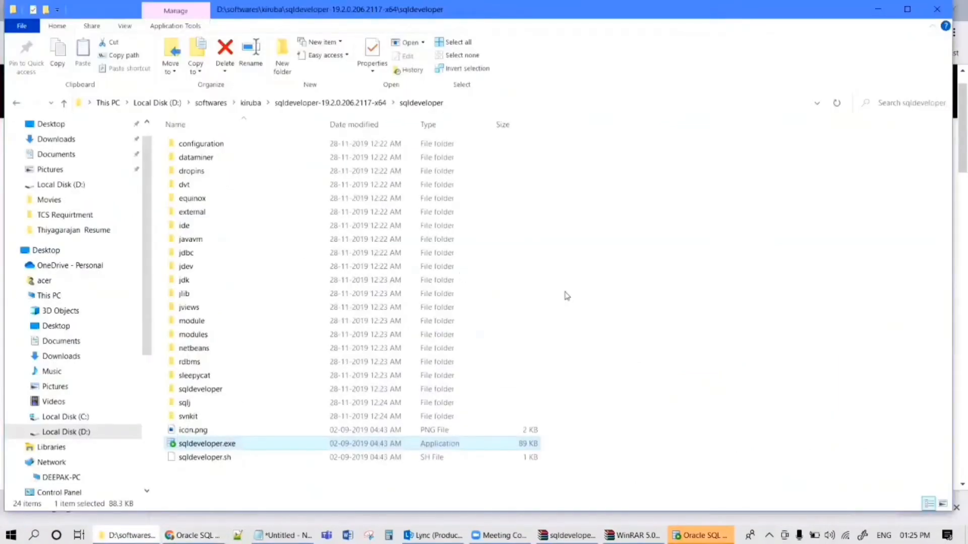
Launch sqldeveloper.exe from the sqldeveloper folder in File Explorer.
click(261, 478)
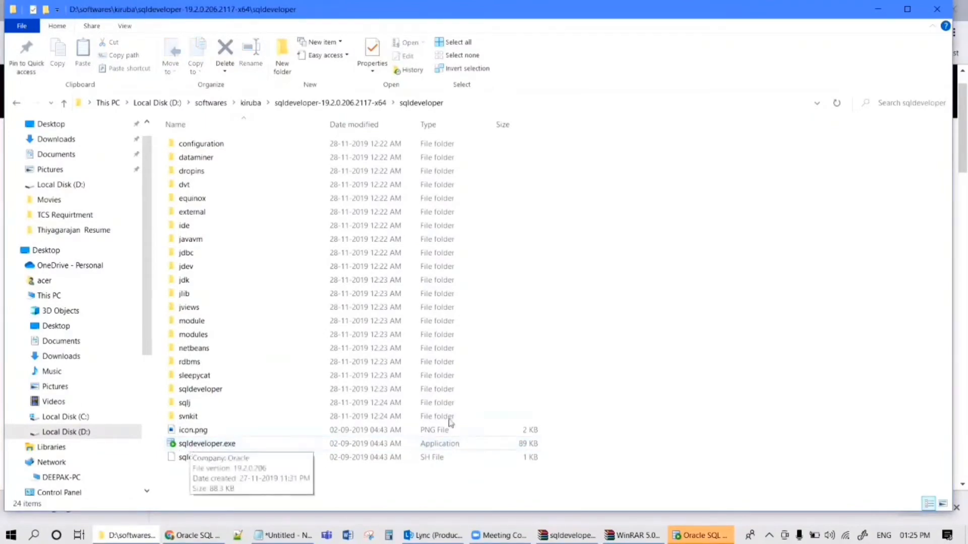
click(488, 450)
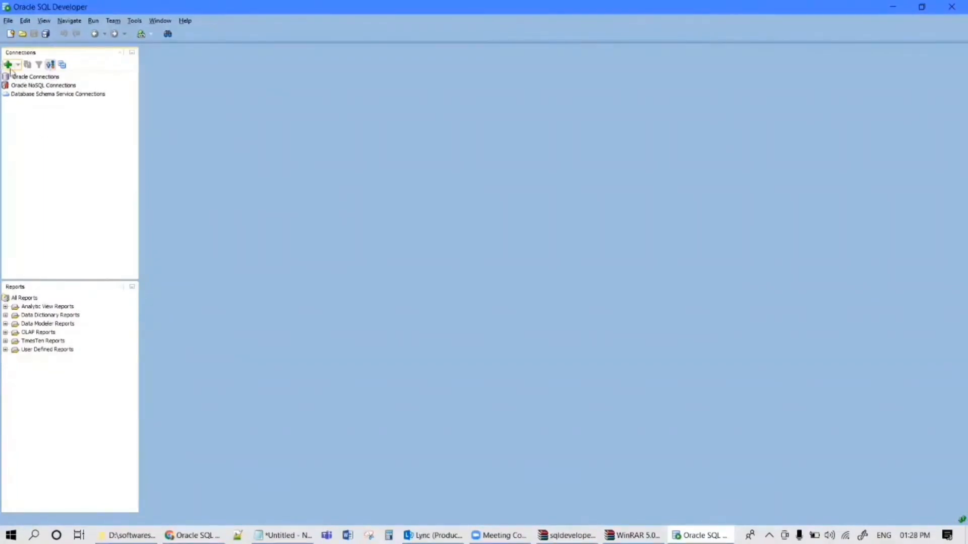
Start a new database connection named SYS_DBA with username SYS.
click(9, 67)
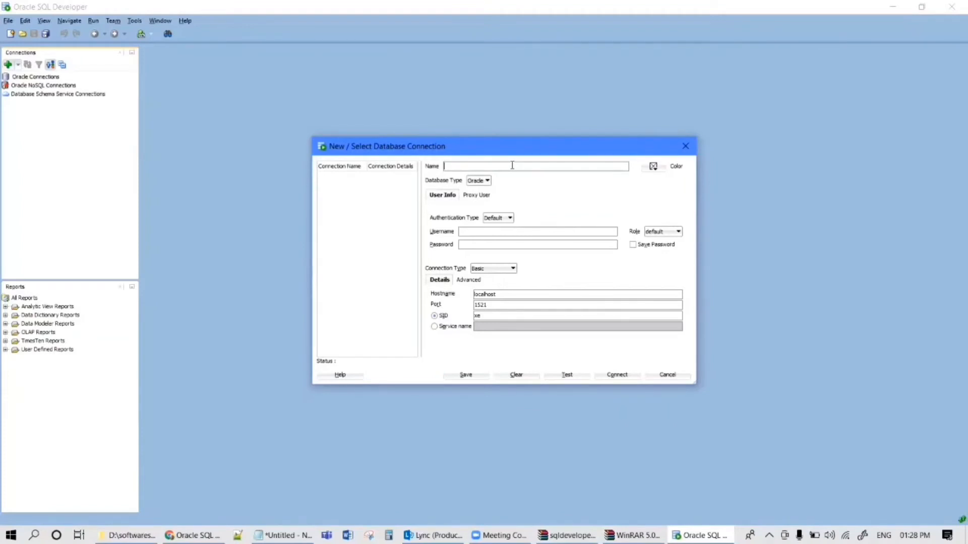
text(Dee)
key(BackSpace)
key(BackSpace)
key(BackSpace)
text(SYS_DBA)
click(464, 231)
text(SYS)
Enter the SYS password and test the connection, which fails with ORA-28009.
click(464, 245)
text(•••)
click(567, 375)
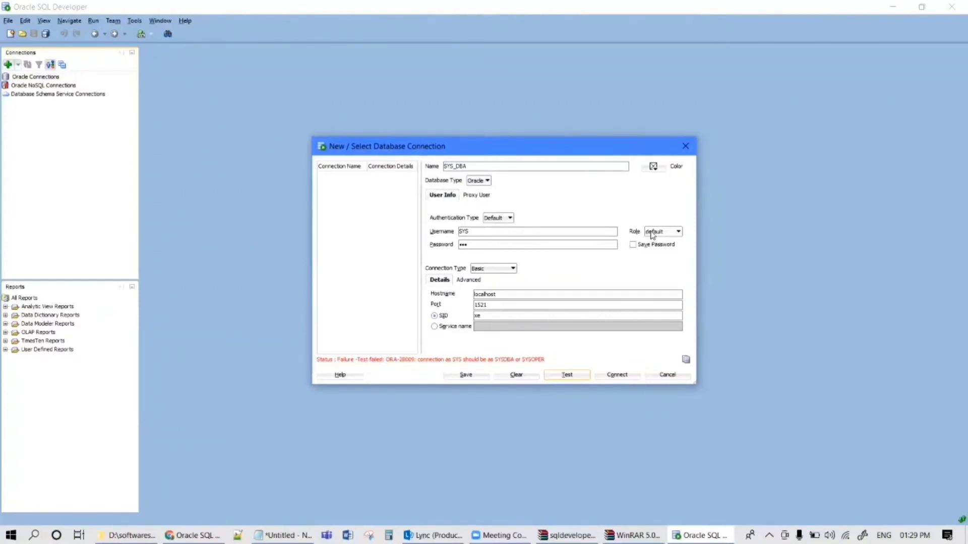
Open the Role dropdown to show the available connection roles.
click(652, 232)
click(652, 232)
click(652, 233)
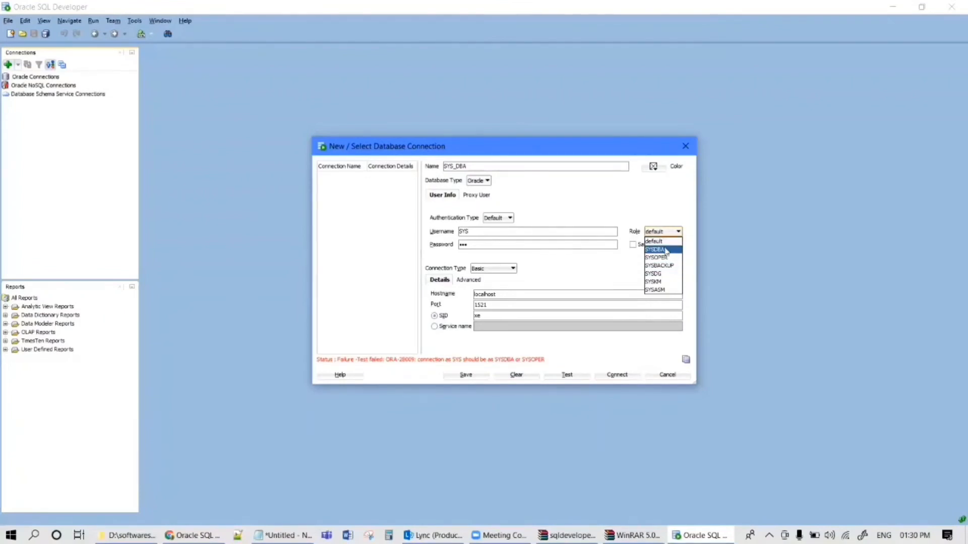
Switch the SYS_DBA role to SYSDBA, get a successful test, and save it.
click(666, 250)
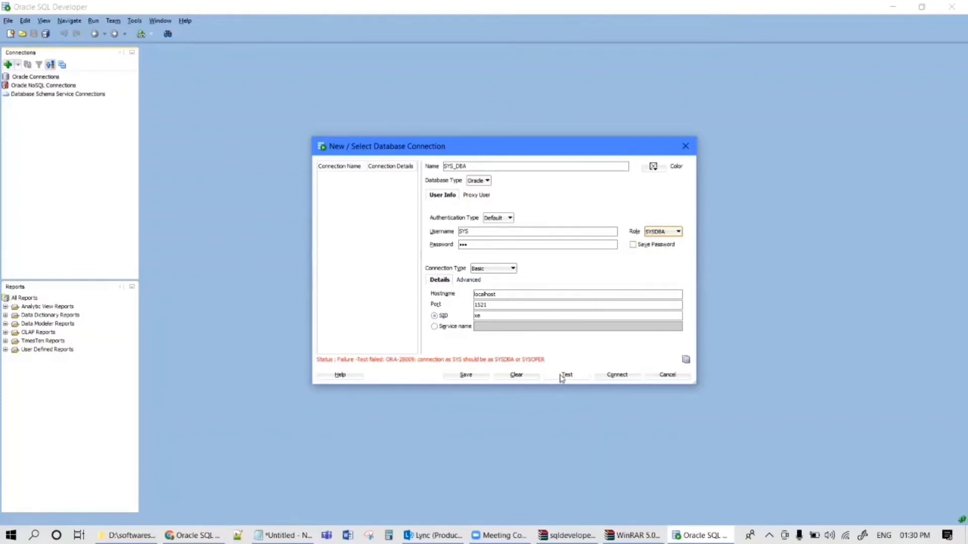
click(563, 377)
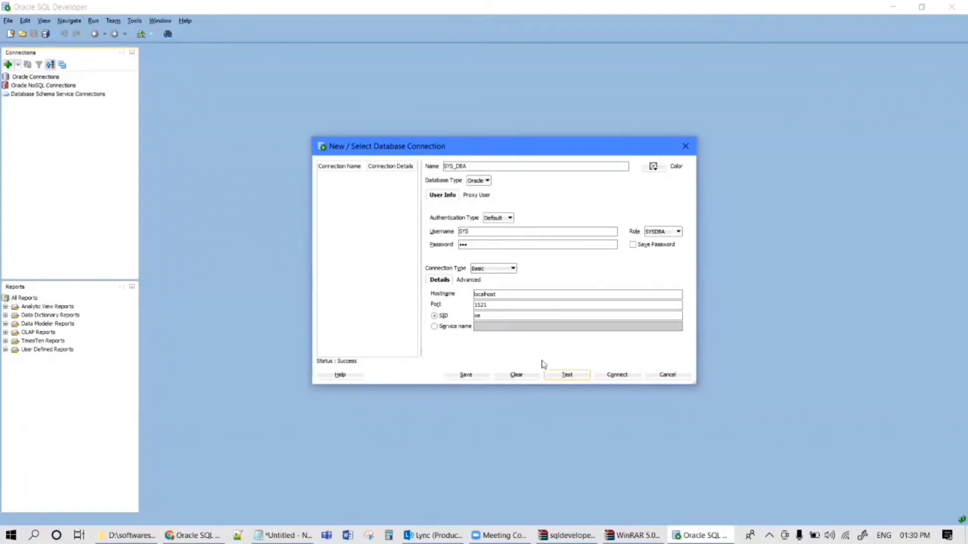
click(463, 376)
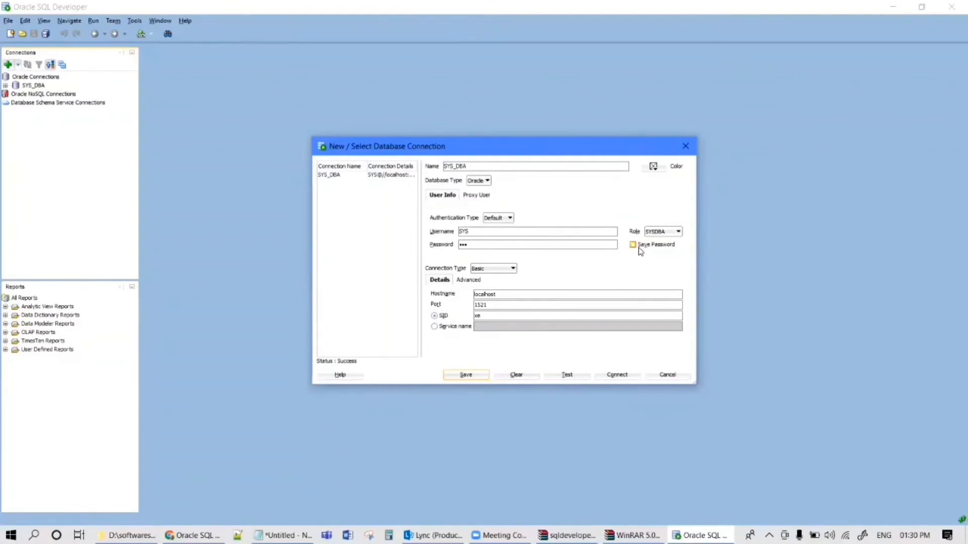
Enable Save Password, correct the connection name back to SYS_DBA, and save again.
click(639, 249)
click(474, 167)
key(BackSpace)
key(BackSpace)
key(BackSpace)
text(SYSDBA)
click(493, 171)
key(BackSpace)
key(BackSpace)
key(BackSpace)
key(BackSpace)
key(BackSpace)
key(BackSpace)
text(dba)
key(BackSpace)
key(BackSpace)
key(BackSpace)
text(dba)
key(BackSpace)
key(BackSpace)
text(DBA)
click(456, 375)
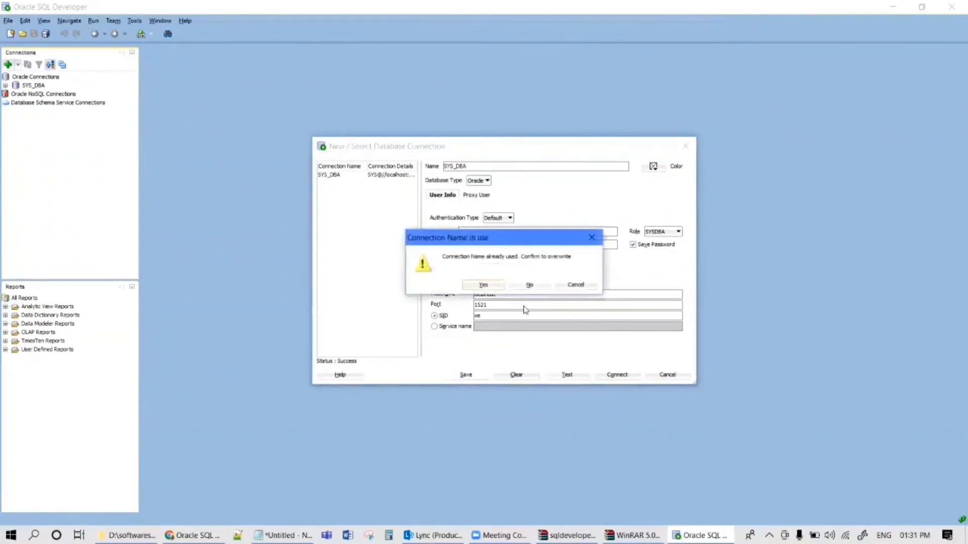
Confirm overwriting SYS_DBA and connect, opening its SQL worksheet.
click(484, 286)
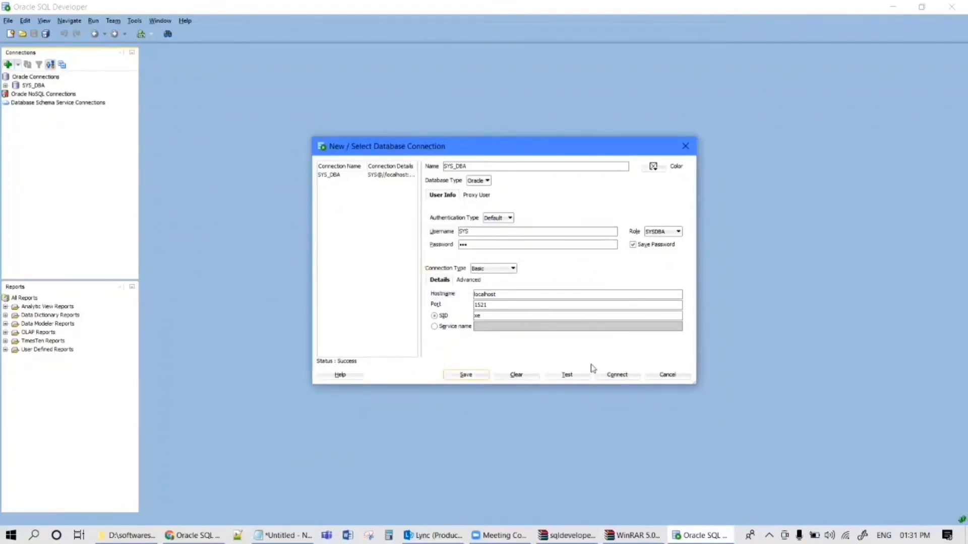
click(613, 377)
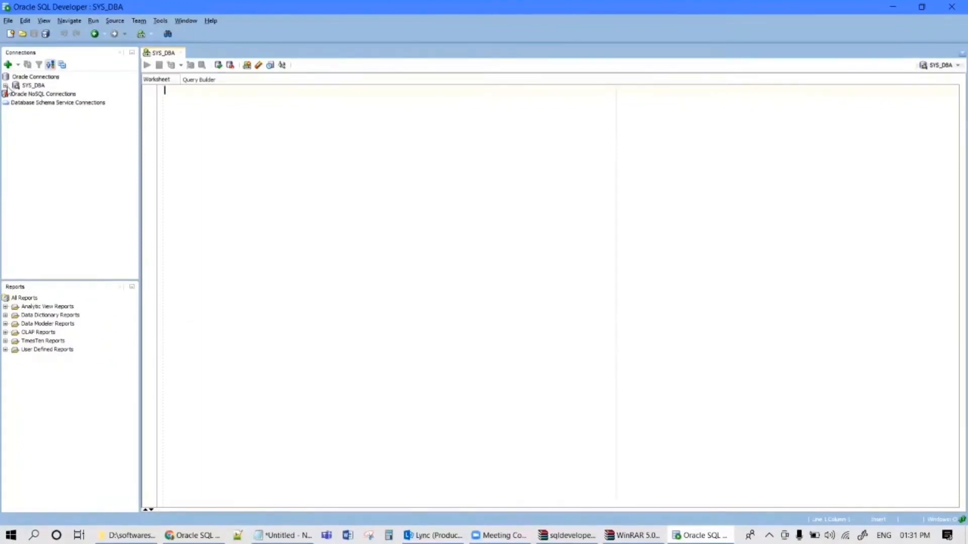
Expand the SYS_DBA node to list Tables, Views, Indexes and other object folders.
click(6, 87)
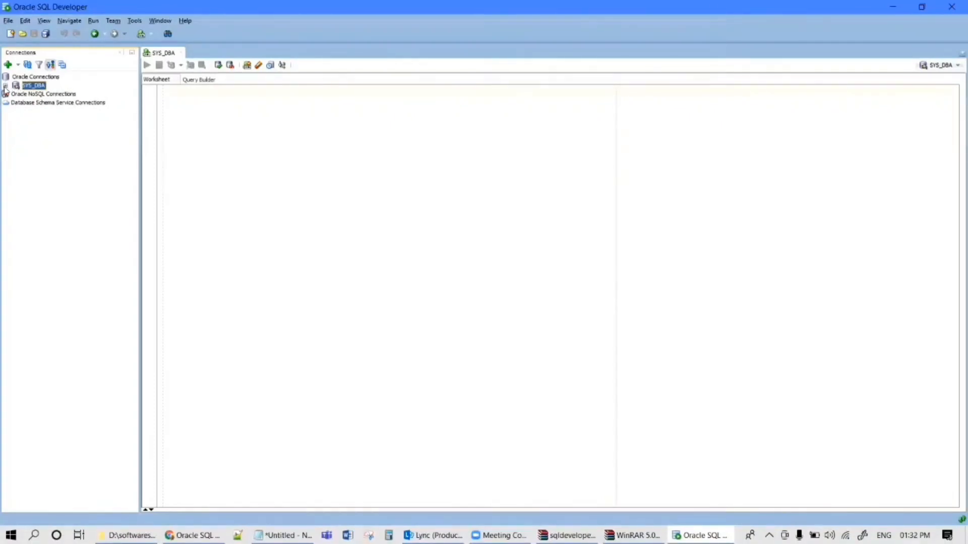
click(5, 86)
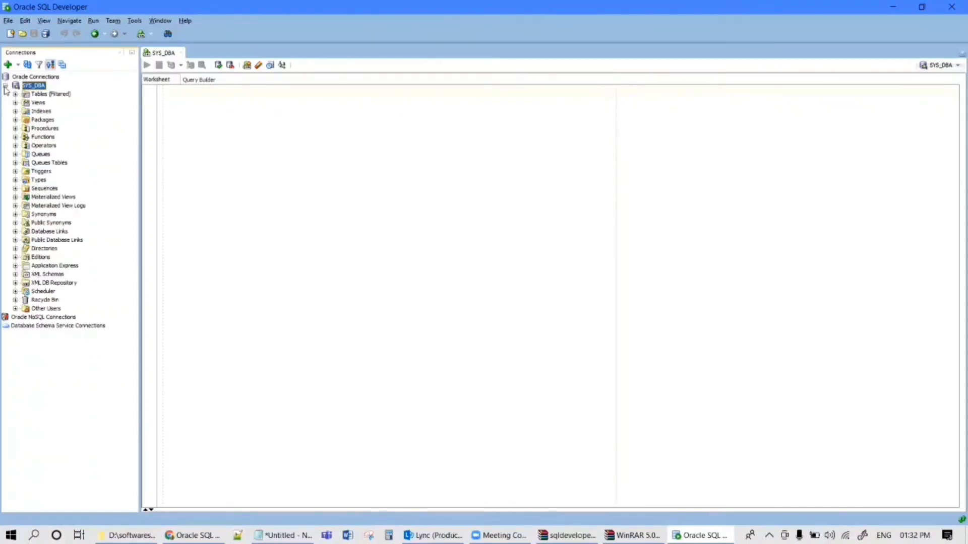
click(548, 163)
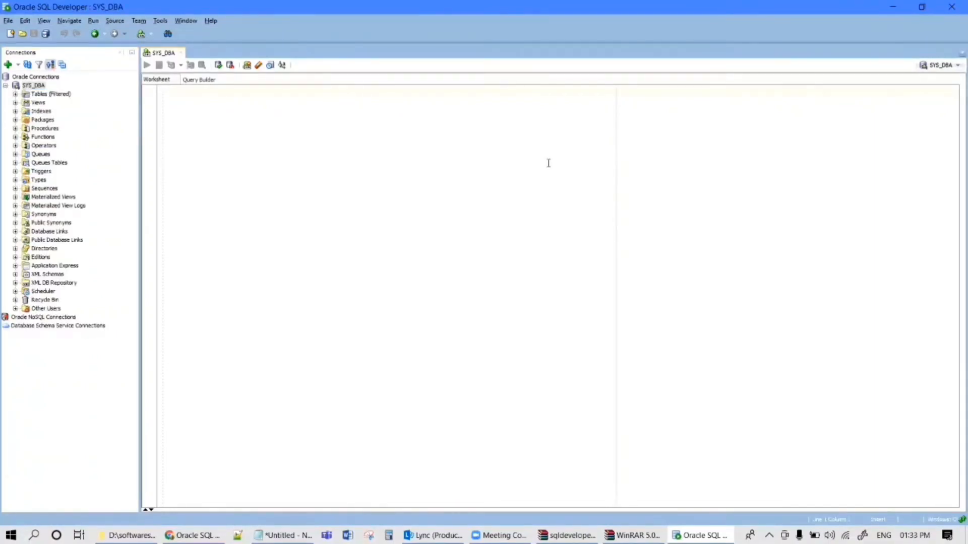